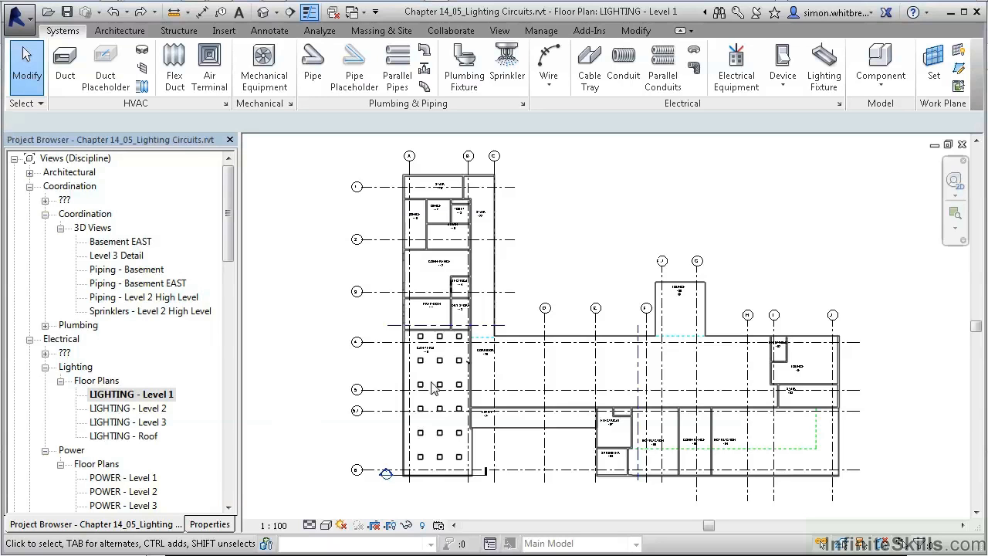
- Zoom in and pan to centre the Cafeteria 110 light grid on LIGHTING - Level 1
scroll(432, 395, "up", 3)
scroll(430, 417, "up", 1)
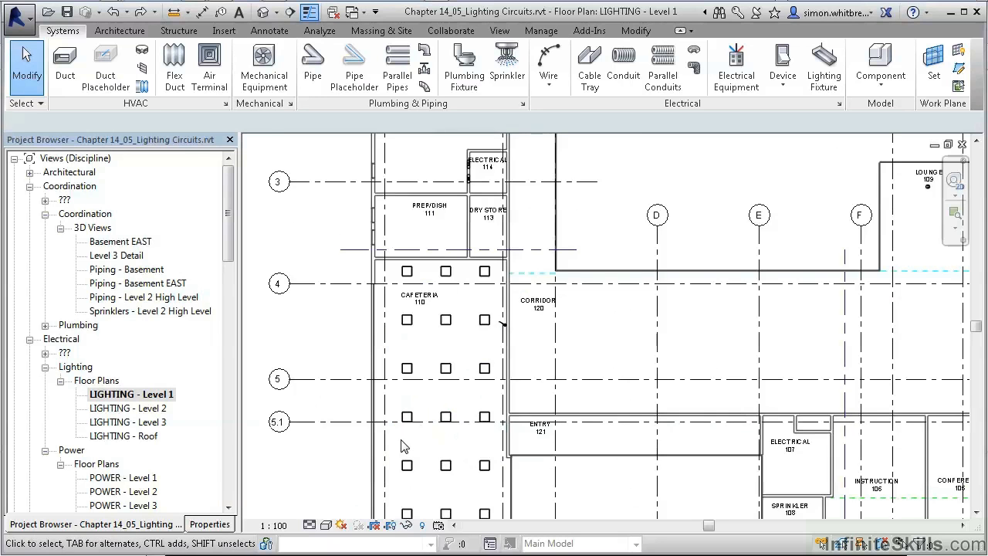
middle_click_drag(432, 414, 435, 377)
scroll(489, 326, "up", 1)
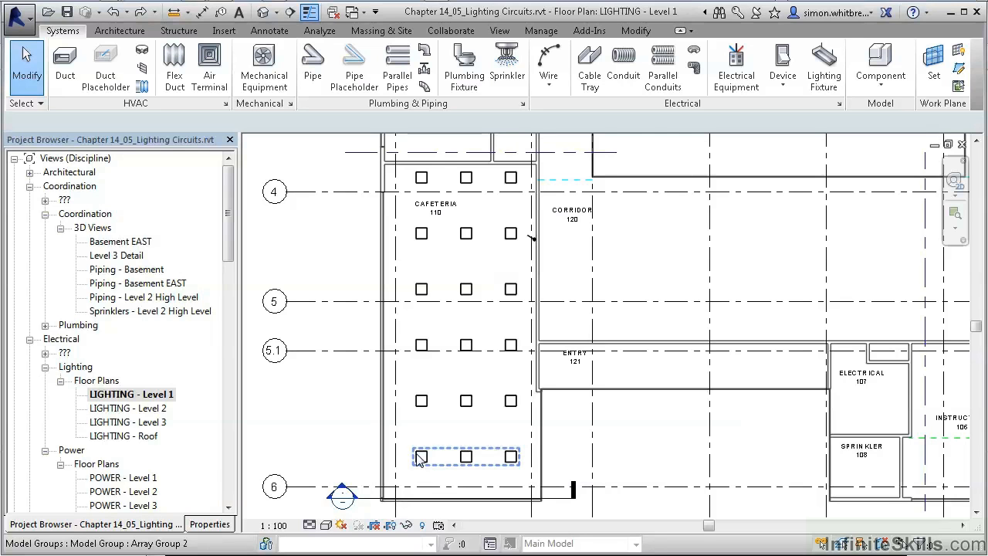
key("Tab")
key("Tab")
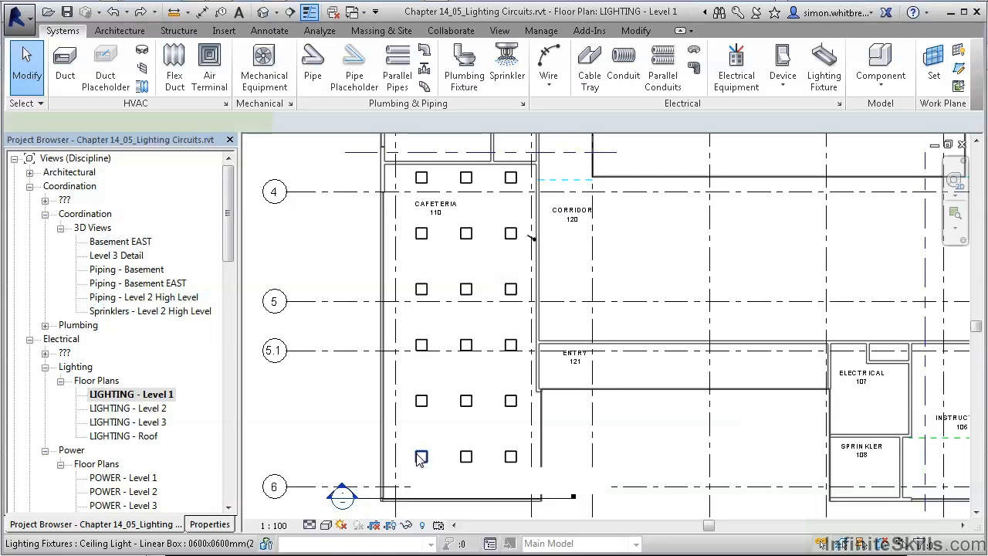
- Circuit the bottom-left light with the left column (8 lights), fed by the Electrical 114 distribution board
left_click(421, 457)
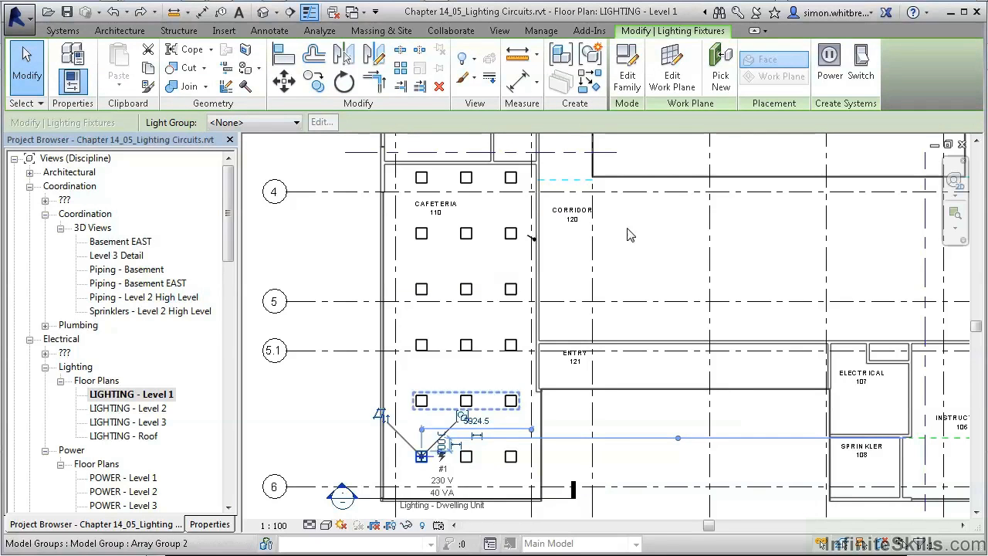
left_click(830, 77)
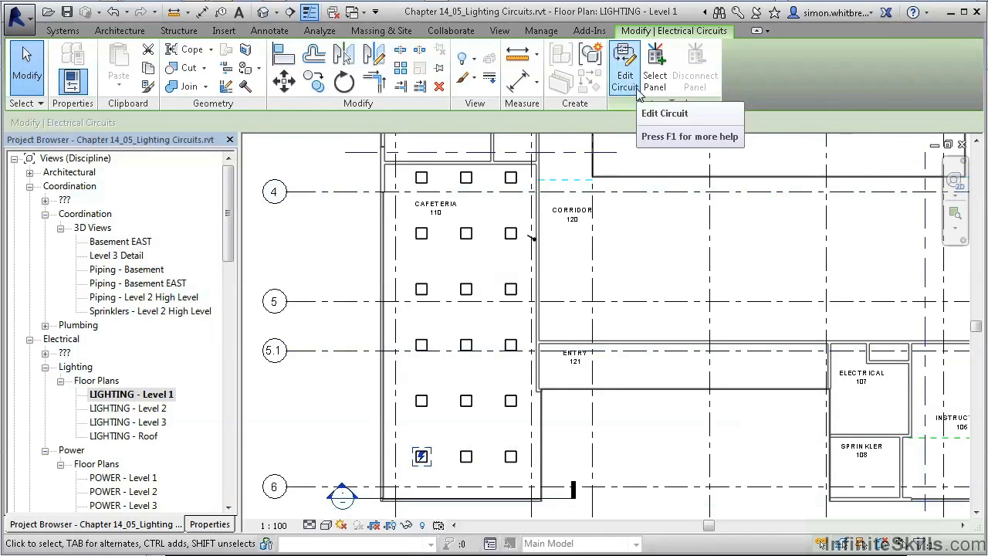
left_click(625, 81)
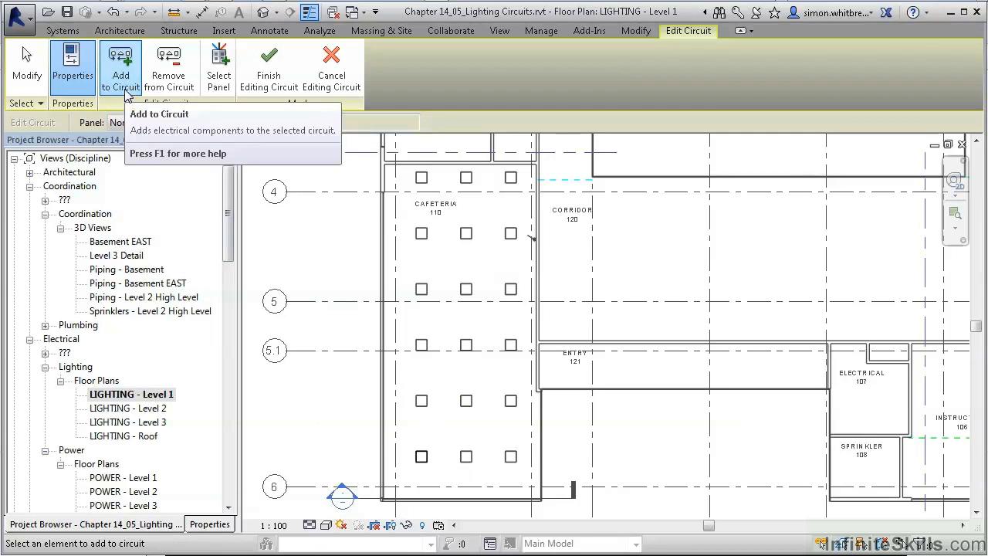
left_click_drag(439, 437, 531, 485)
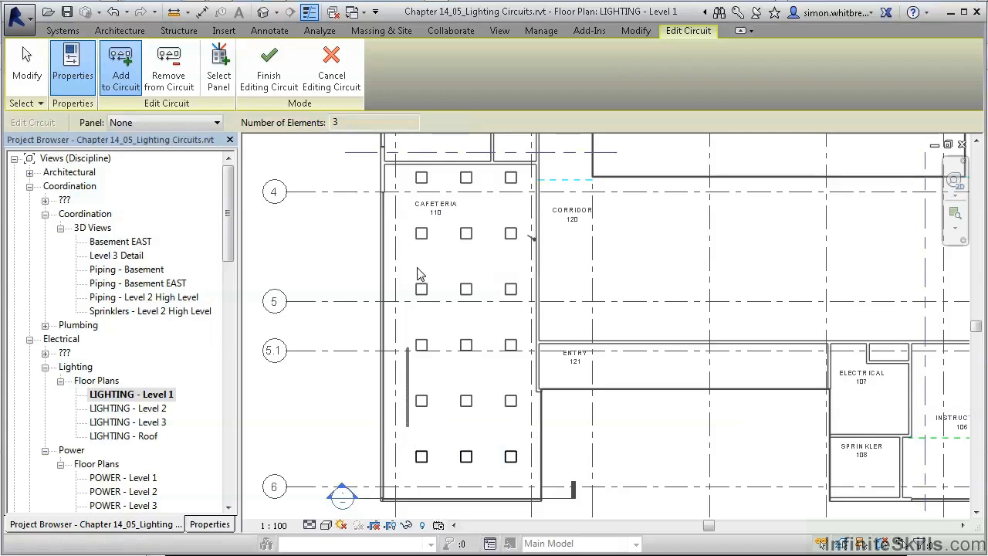
left_click_drag(417, 274, 440, 151)
middle_click_drag(435, 194, 411, 285)
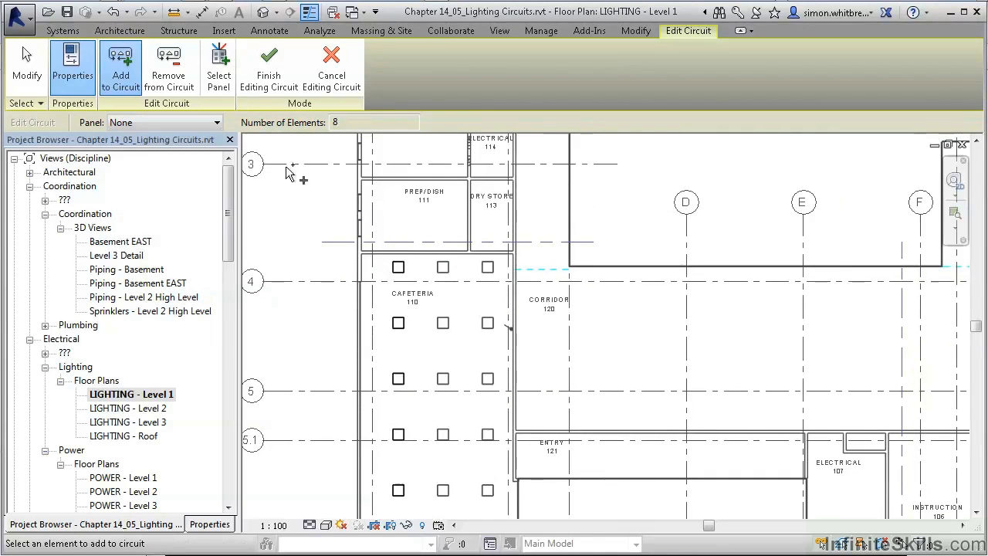
left_click(219, 78)
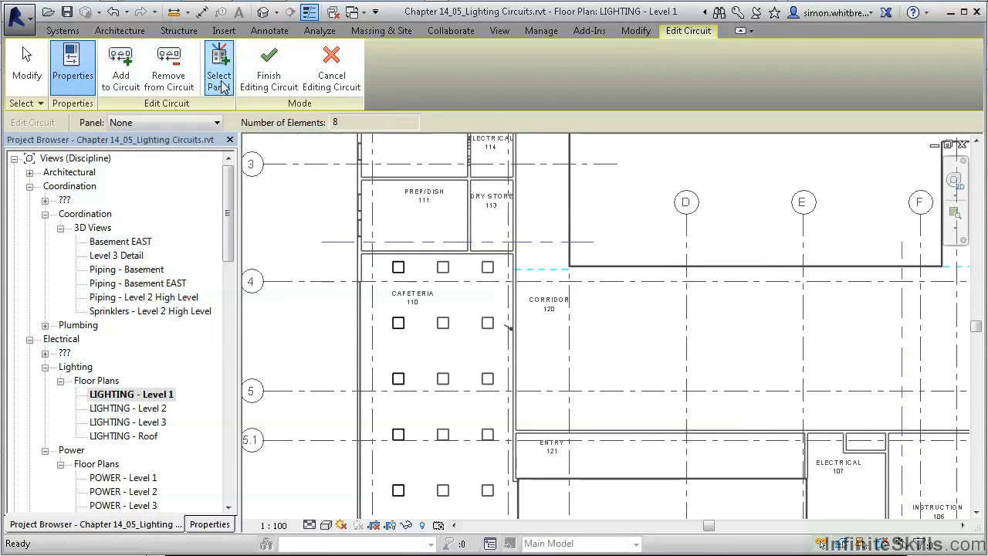
left_click(469, 165)
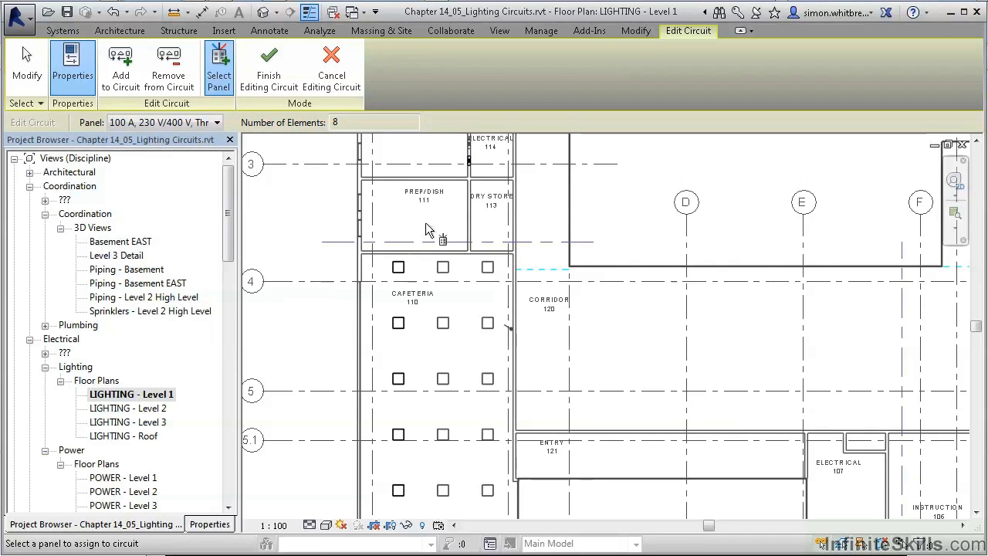
- Finish the first circuit, zoom out, and select a single middle-column cafeteria light
left_click(268, 91)
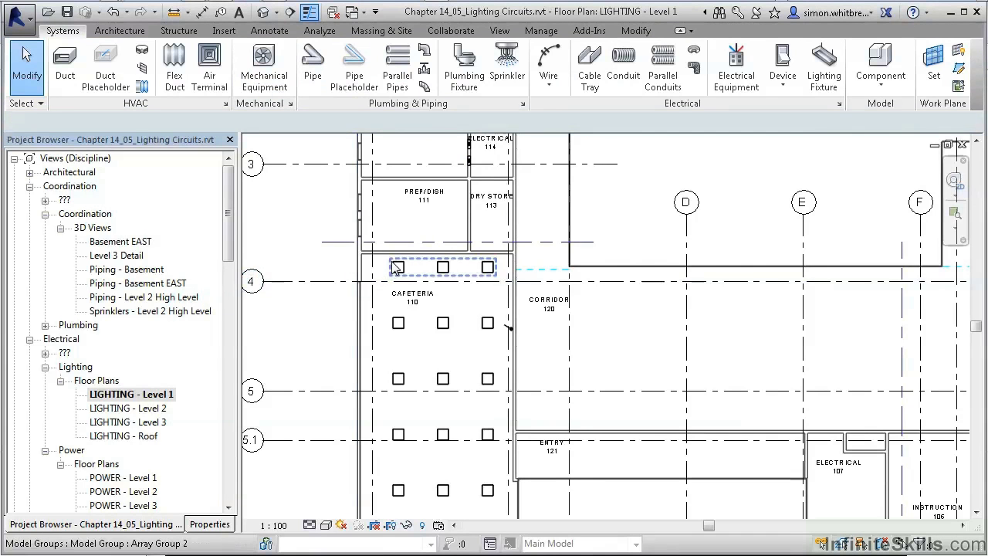
scroll(386, 279, "down", 2)
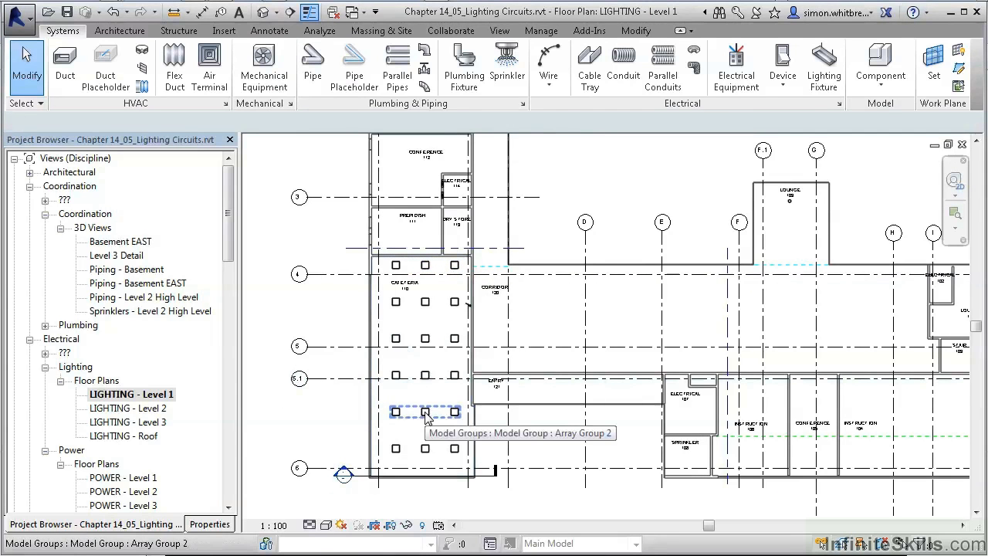
key("Tab")
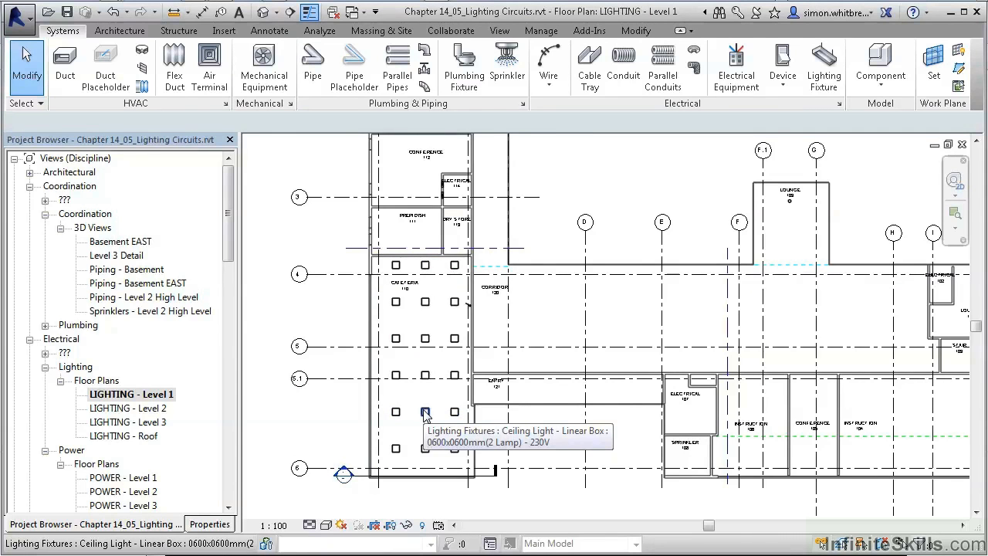
left_click(425, 413)
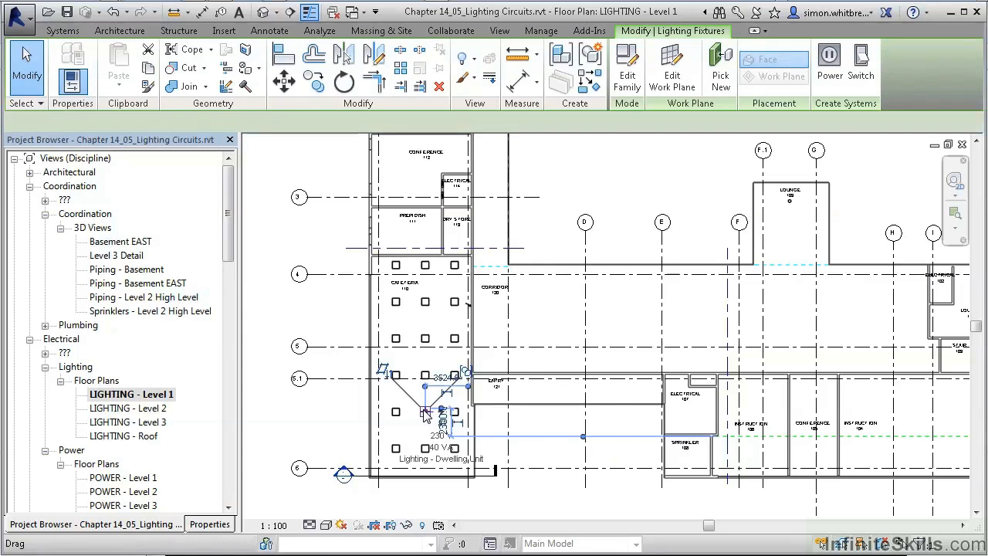
- Create a second circuit with the middle and right columns (10 lights) on the same distribution board
left_click(829, 76)
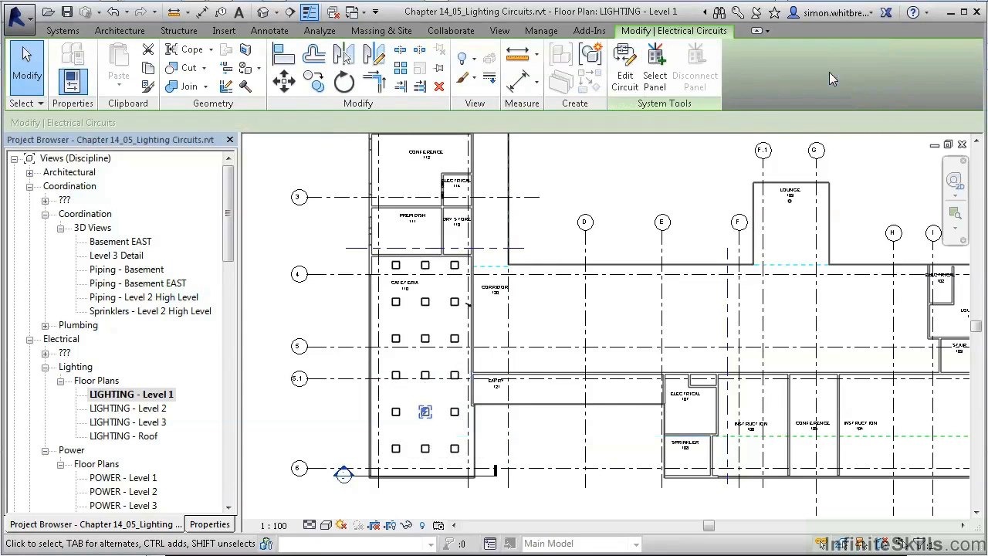
left_click(624, 70)
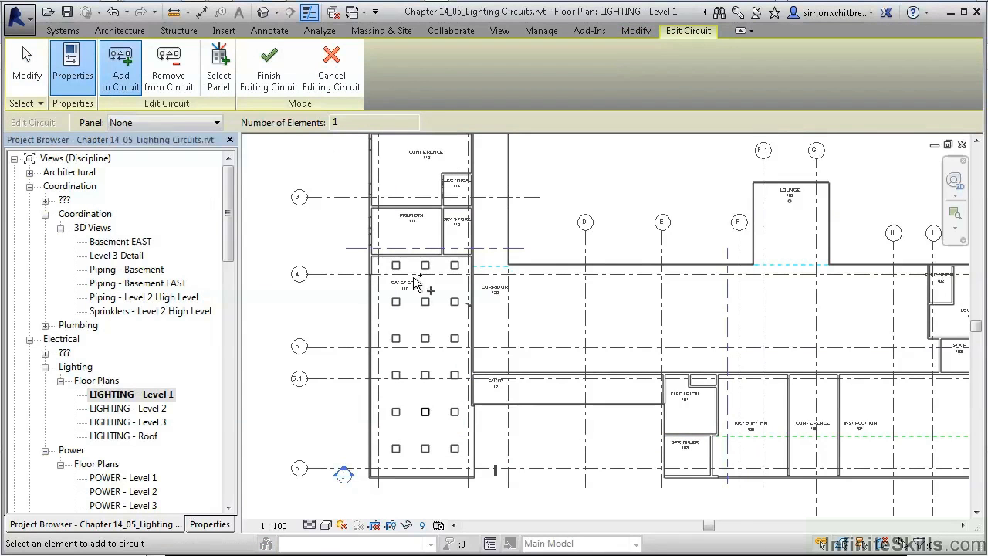
left_click_drag(408, 239, 477, 437)
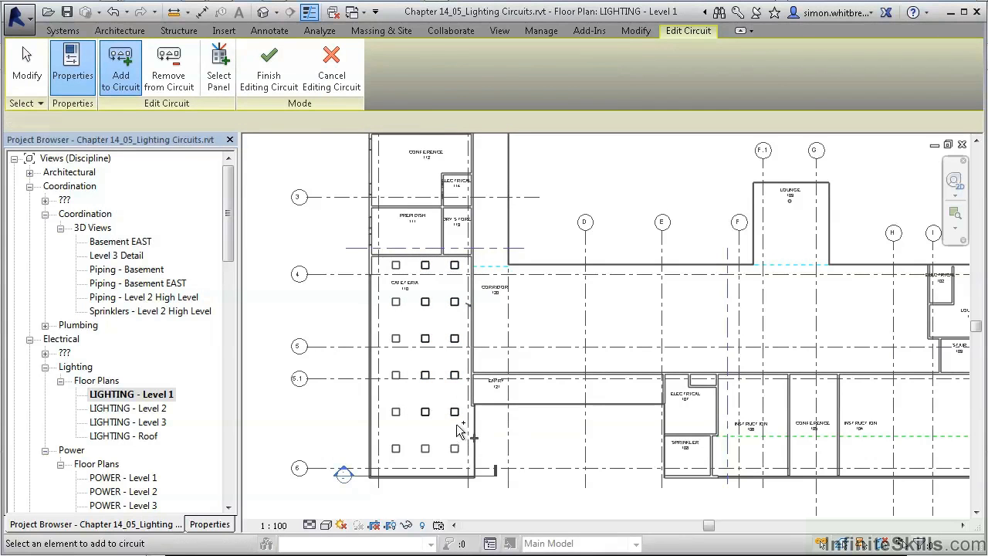
left_click(217, 73)
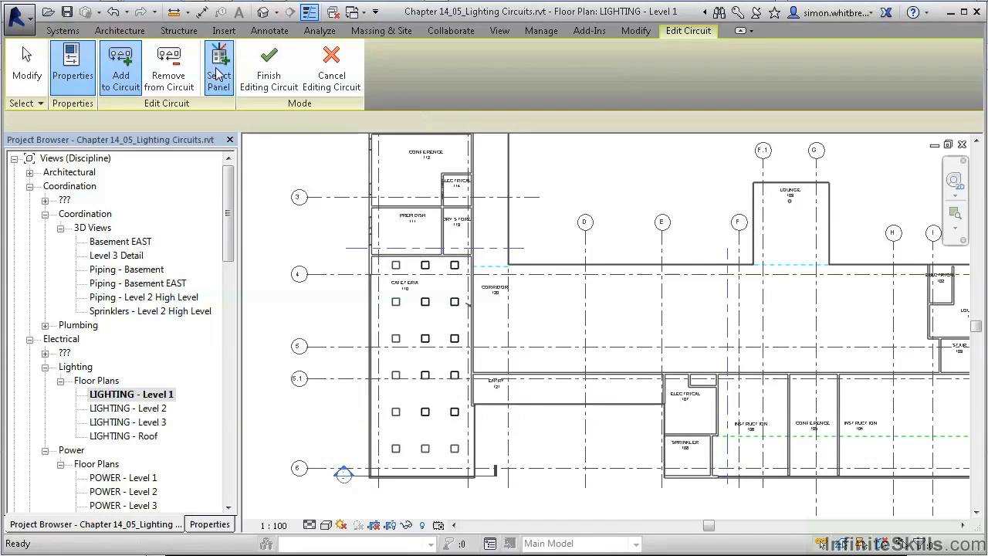
left_click(445, 199)
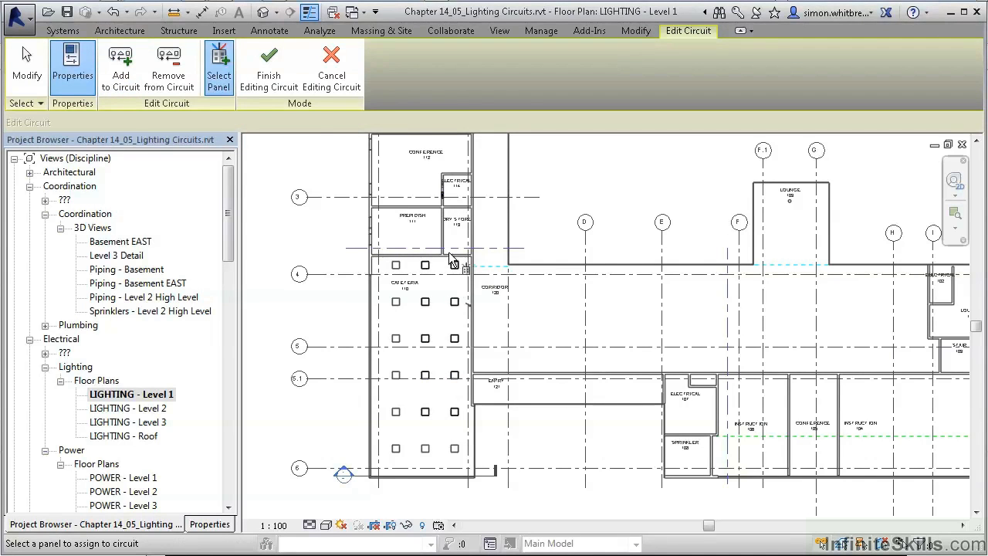
- Finish the second circuit, then select Electrical Circuits : 1 to review its left-column path
left_click(267, 75)
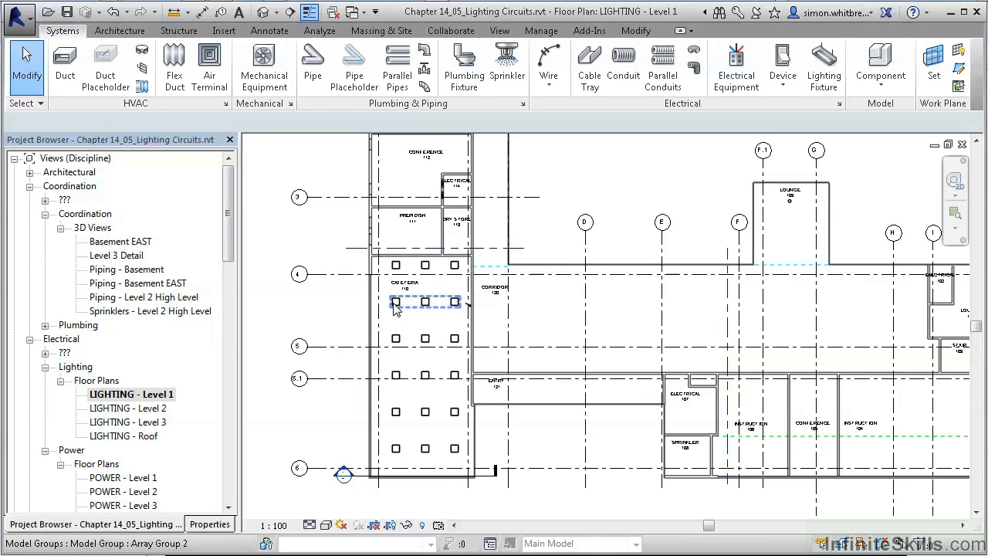
key("Tab")
key("Tab")
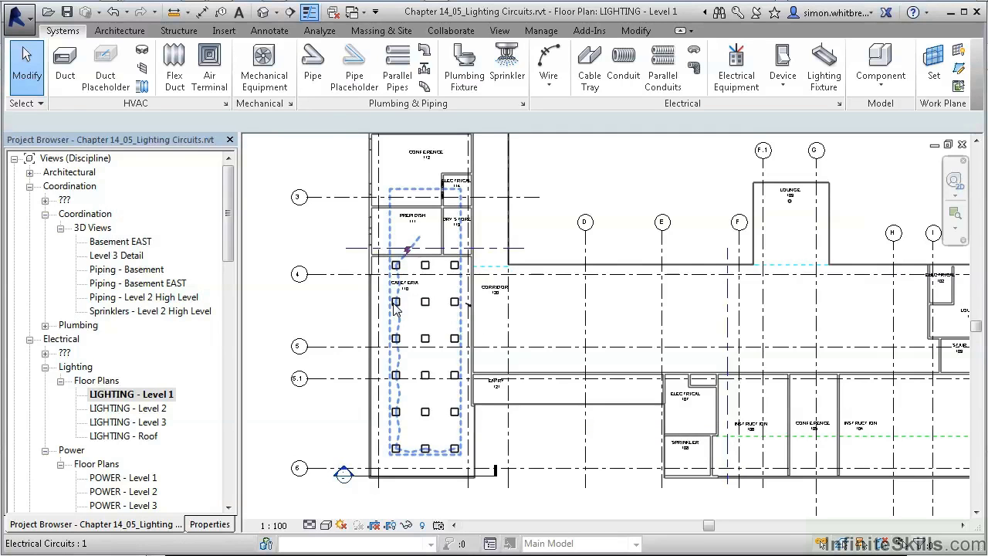
left_click(396, 307)
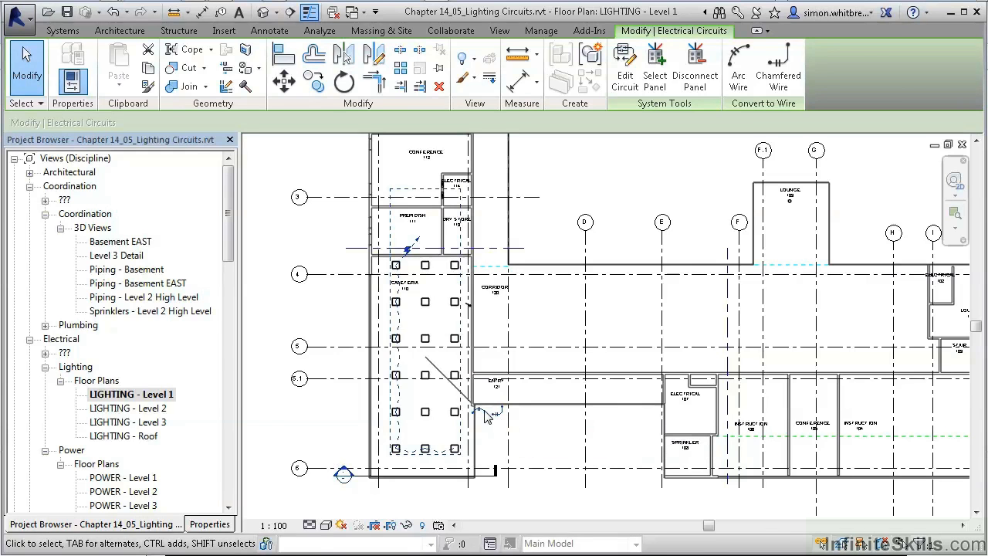
key("Escape")
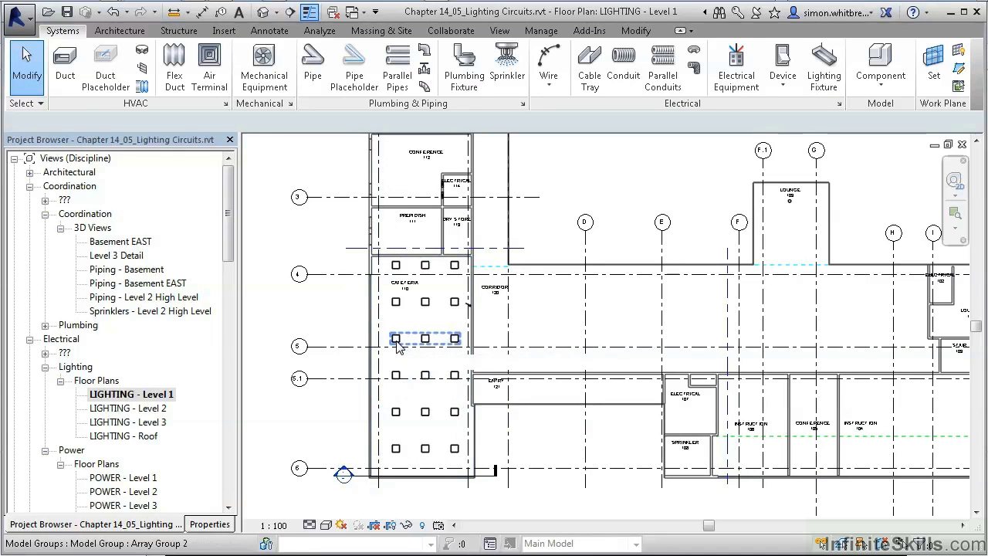
key("Tab")
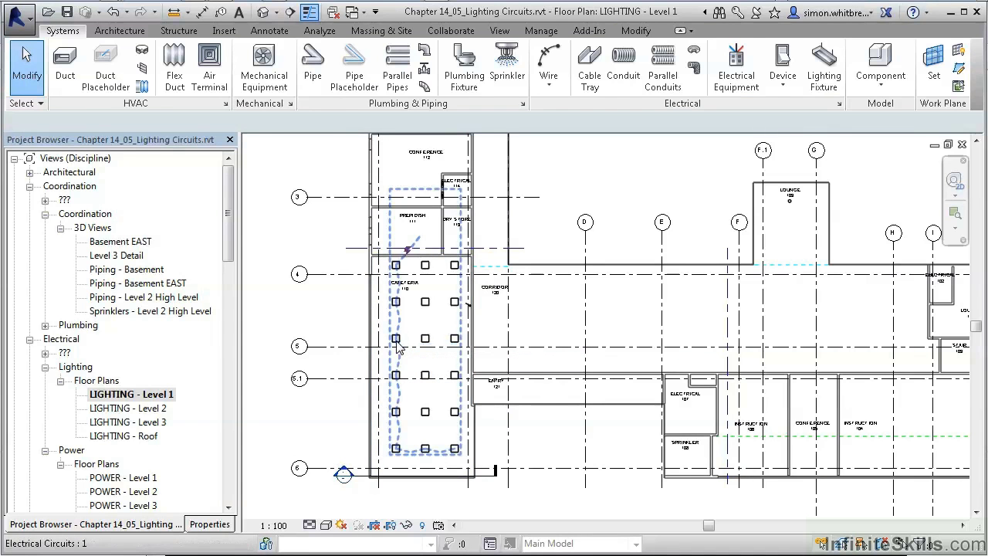
- Generate arc wiring from circuit 1 through the left column of lights
left_click(398, 347)
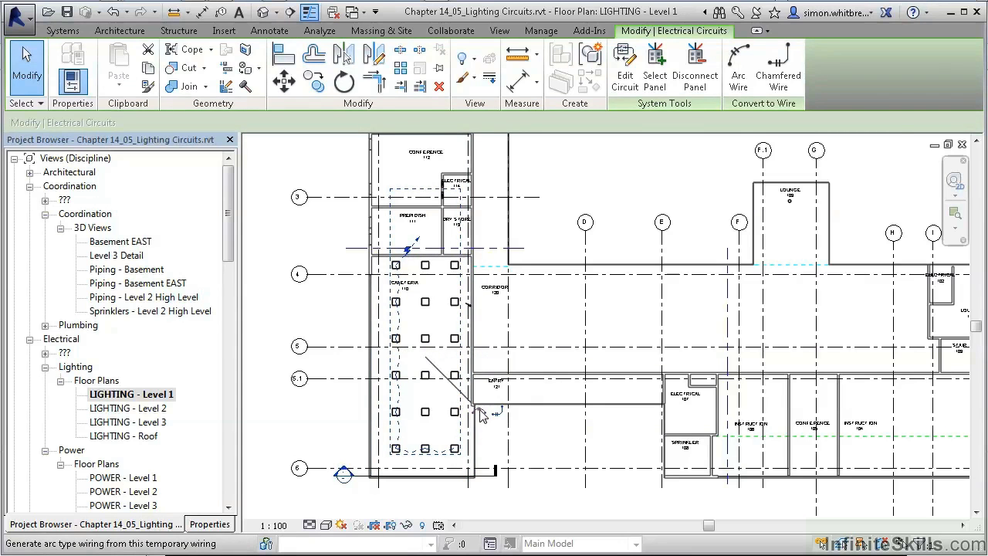
left_click(737, 77)
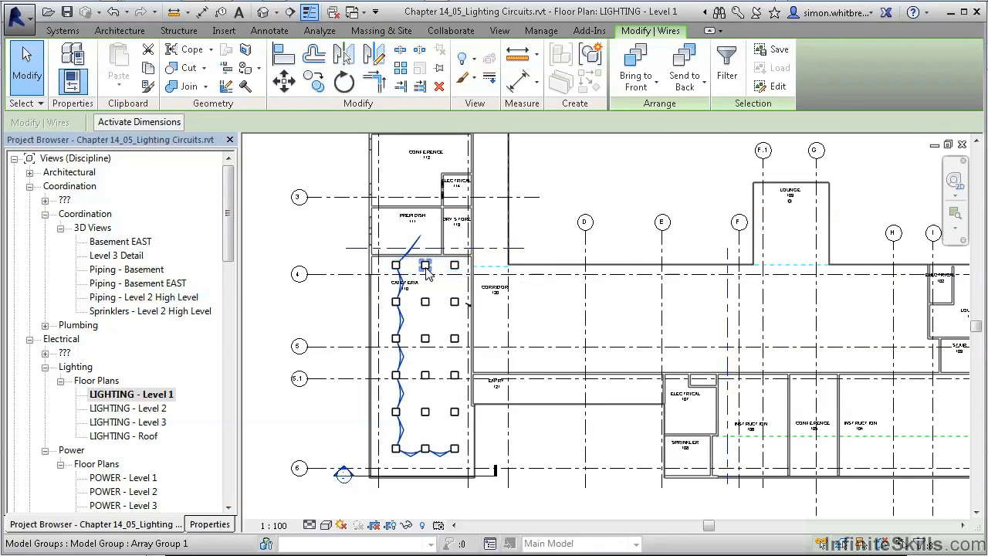
- Select Electrical Circuits : 2 and generate its arc wiring through the middle and right columns
key("Tab")
key("Tab")
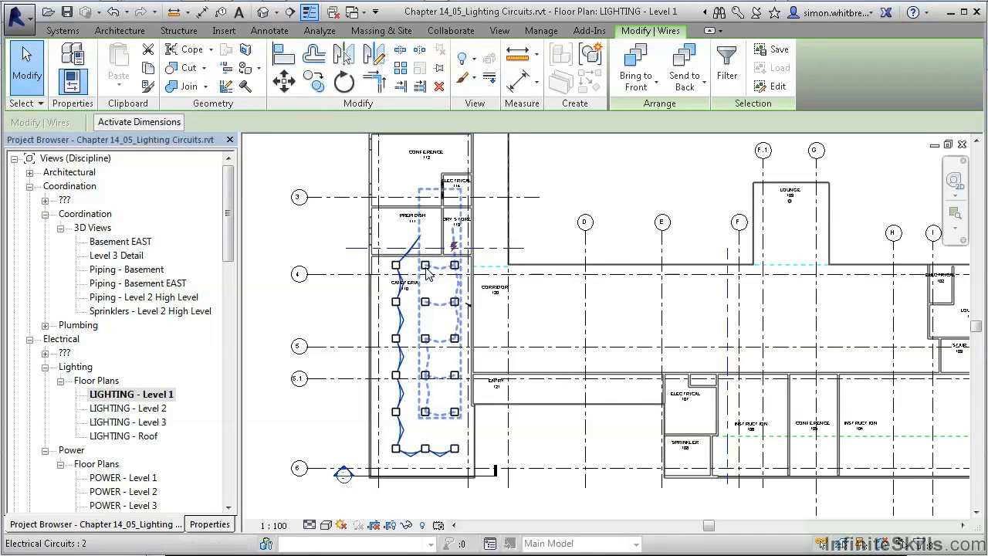
left_click(428, 272)
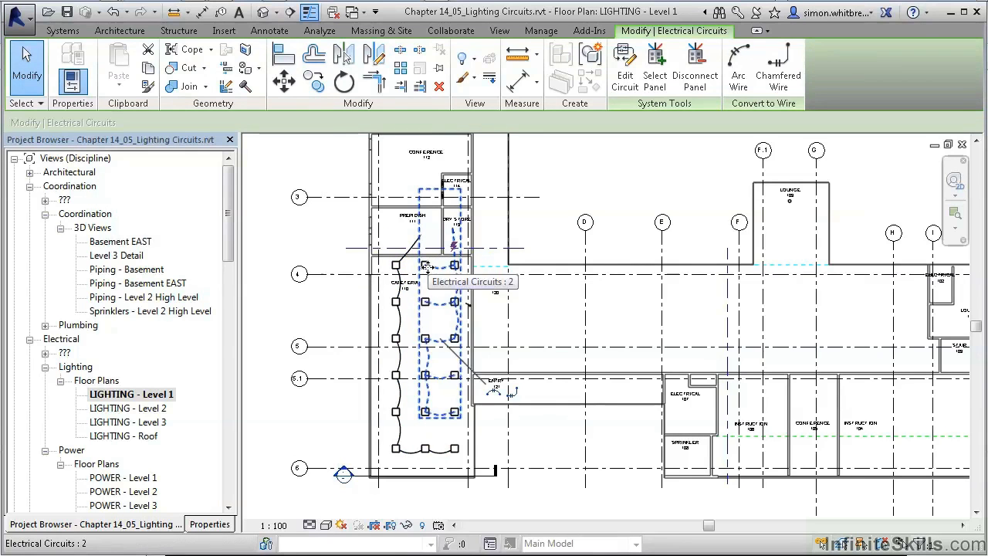
left_click(492, 393)
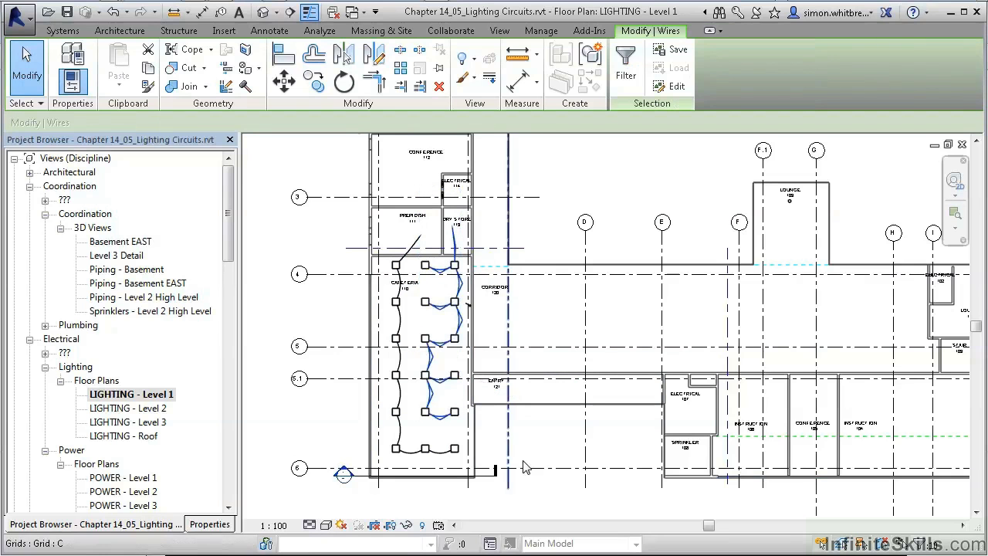